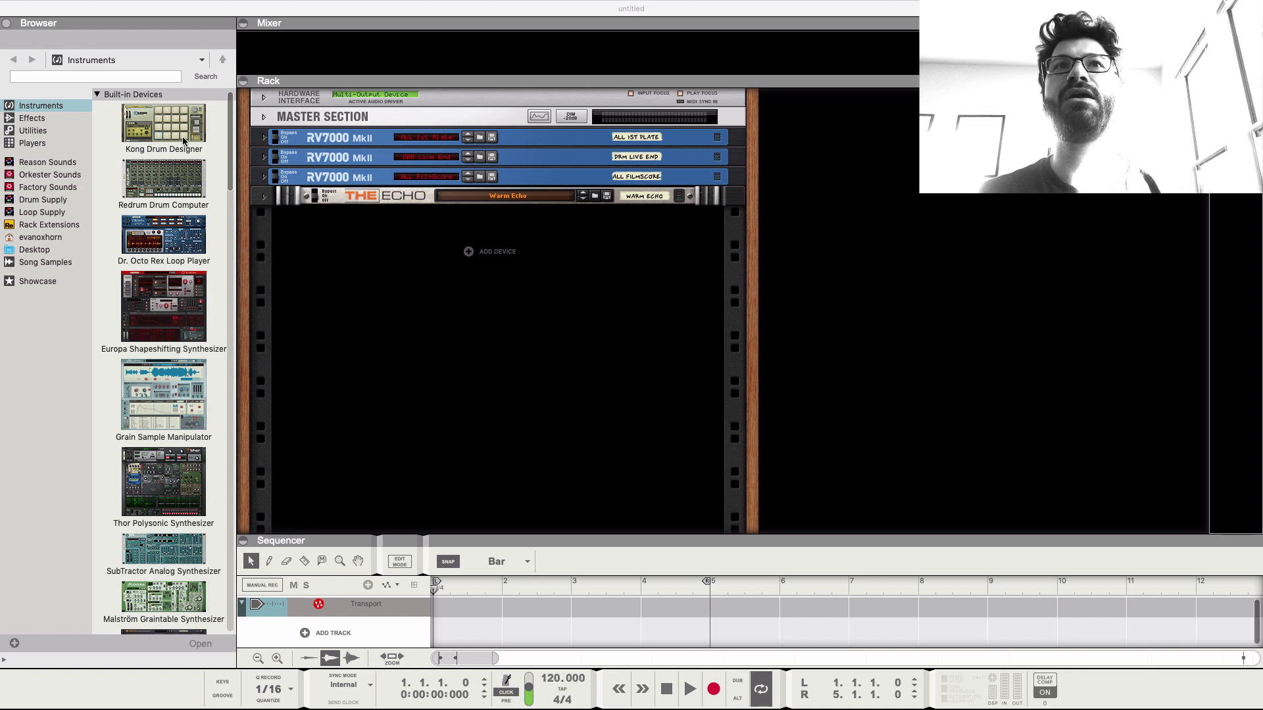
- Add an External MIDI Instrument (EMI 1) to the rack from Instruments > Built-in Devices
right_click(504, 255)
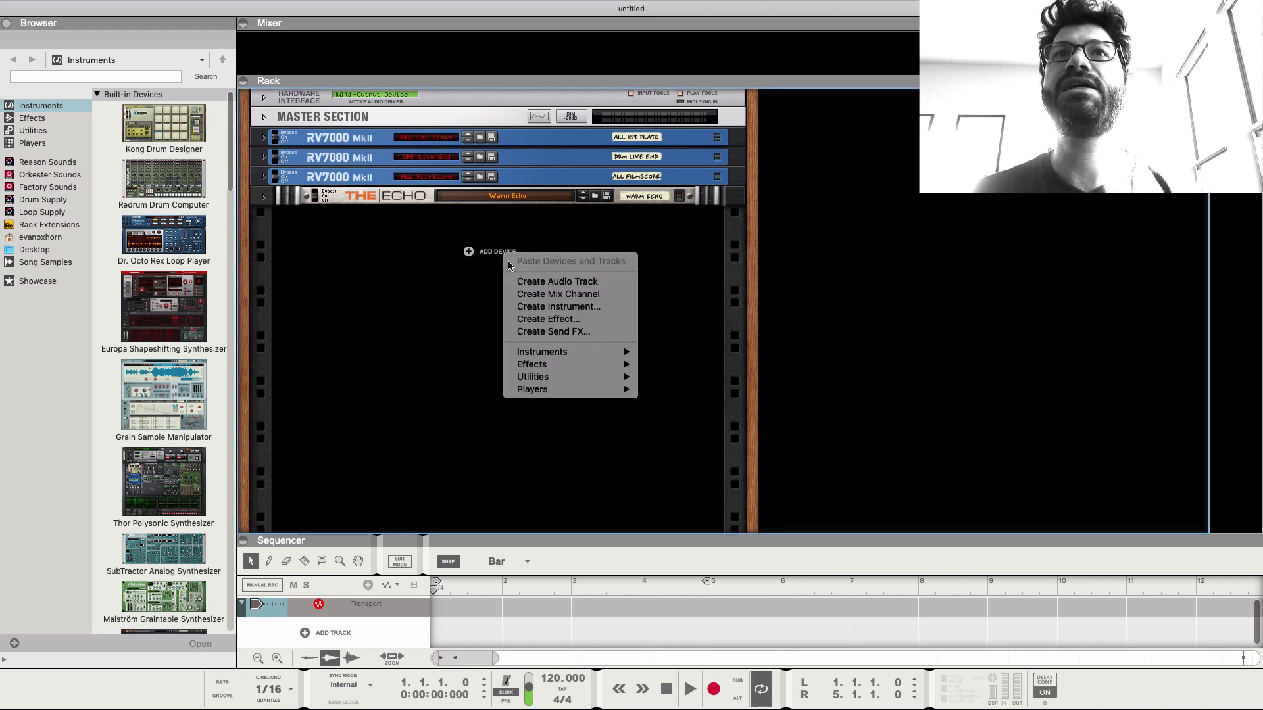
mouse_move(565, 352)
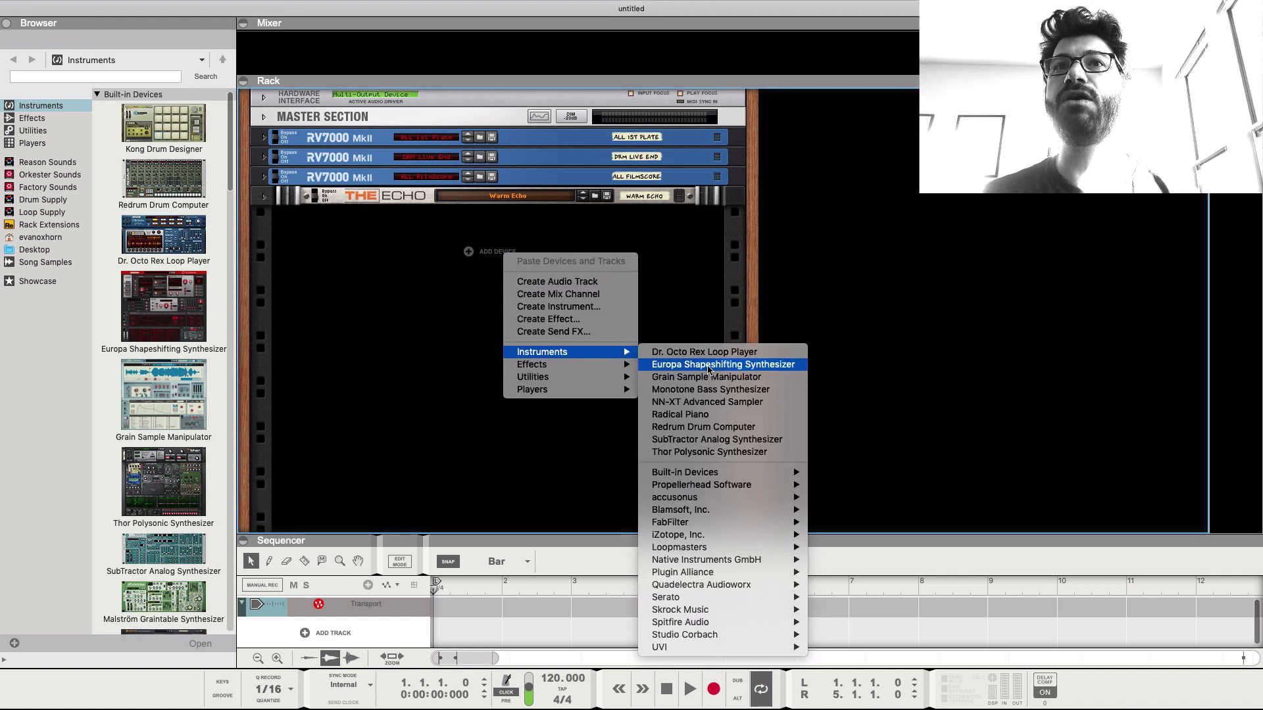
mouse_move(750, 474)
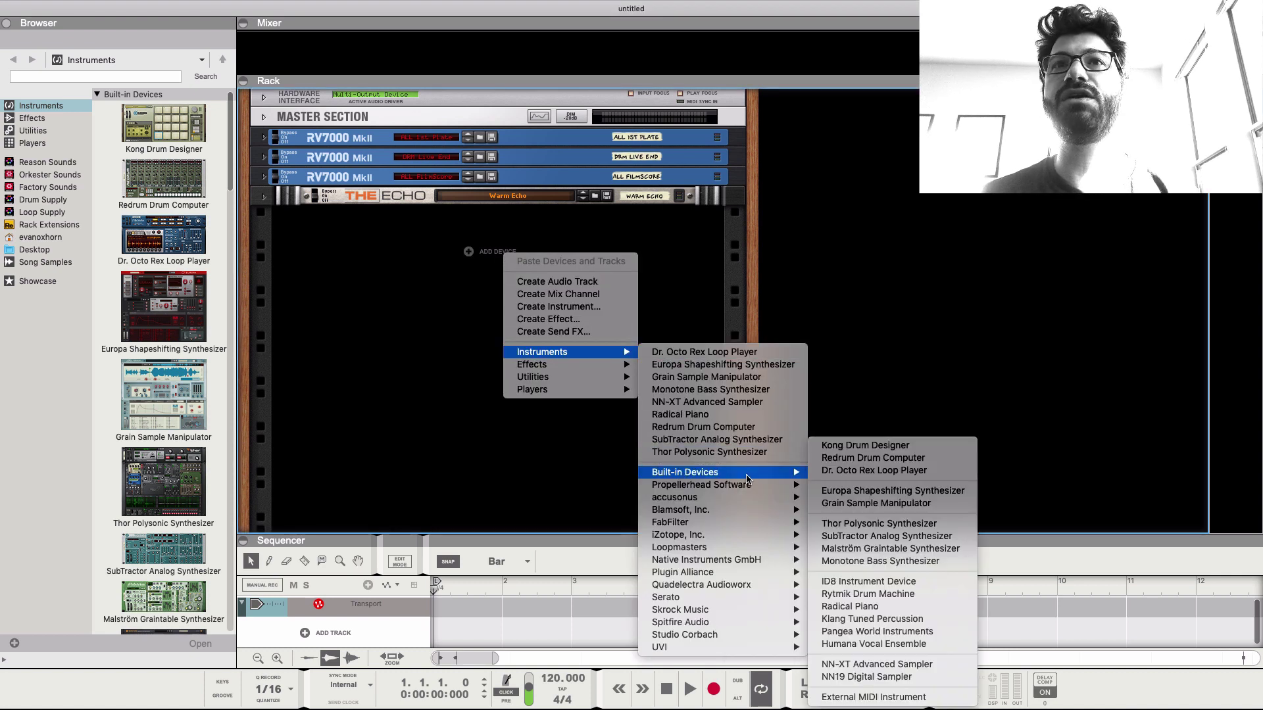
left_click(881, 696)
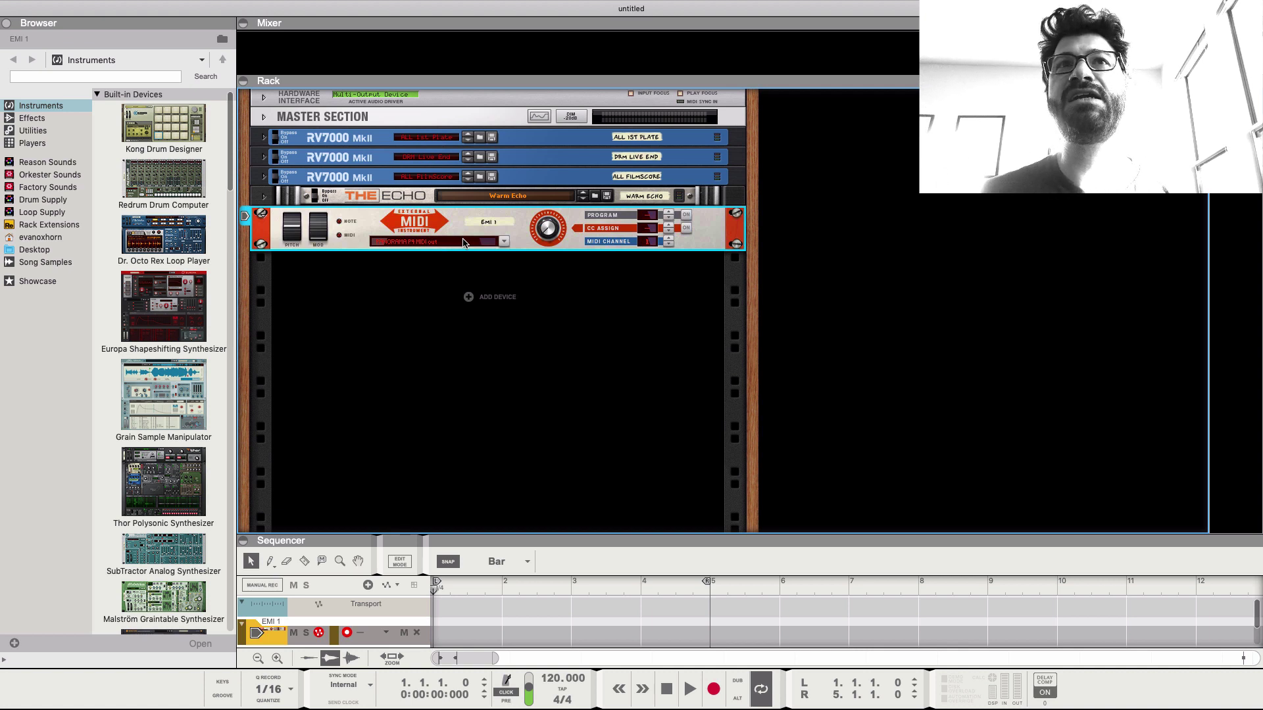
- Set the External MIDI Instrument's MIDI output to MODEL D
left_click(464, 243)
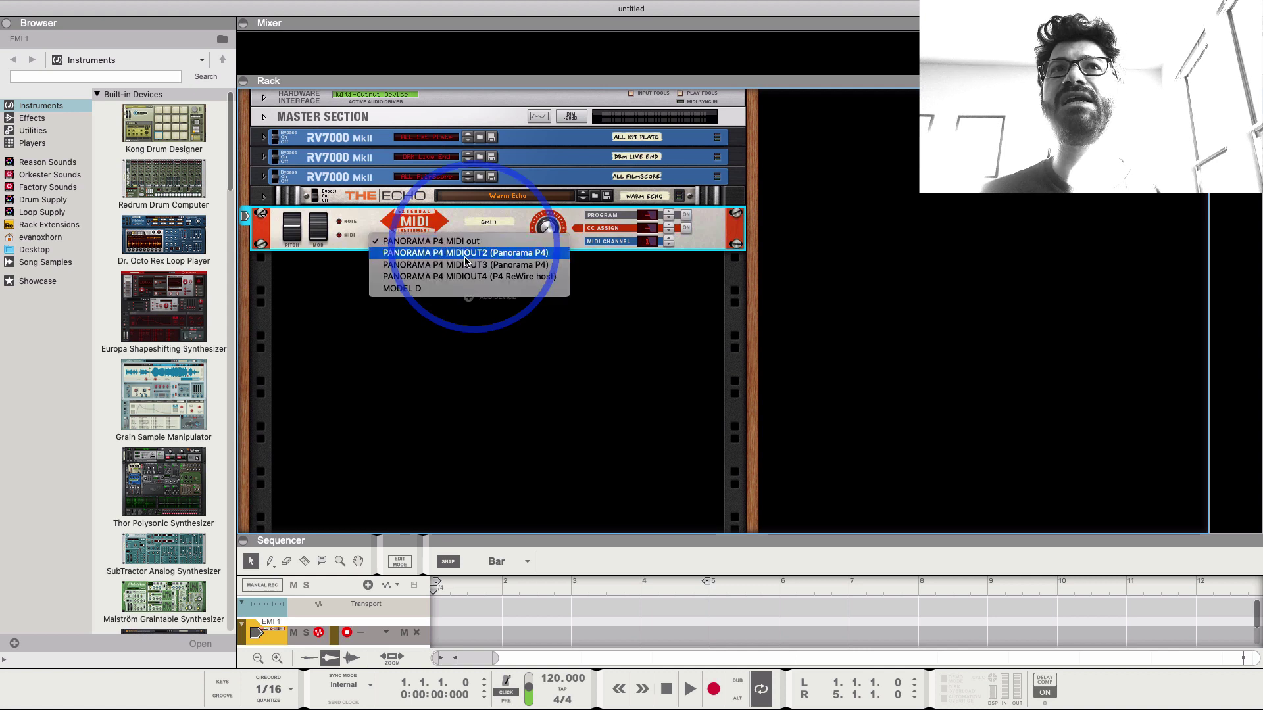
left_click(467, 288)
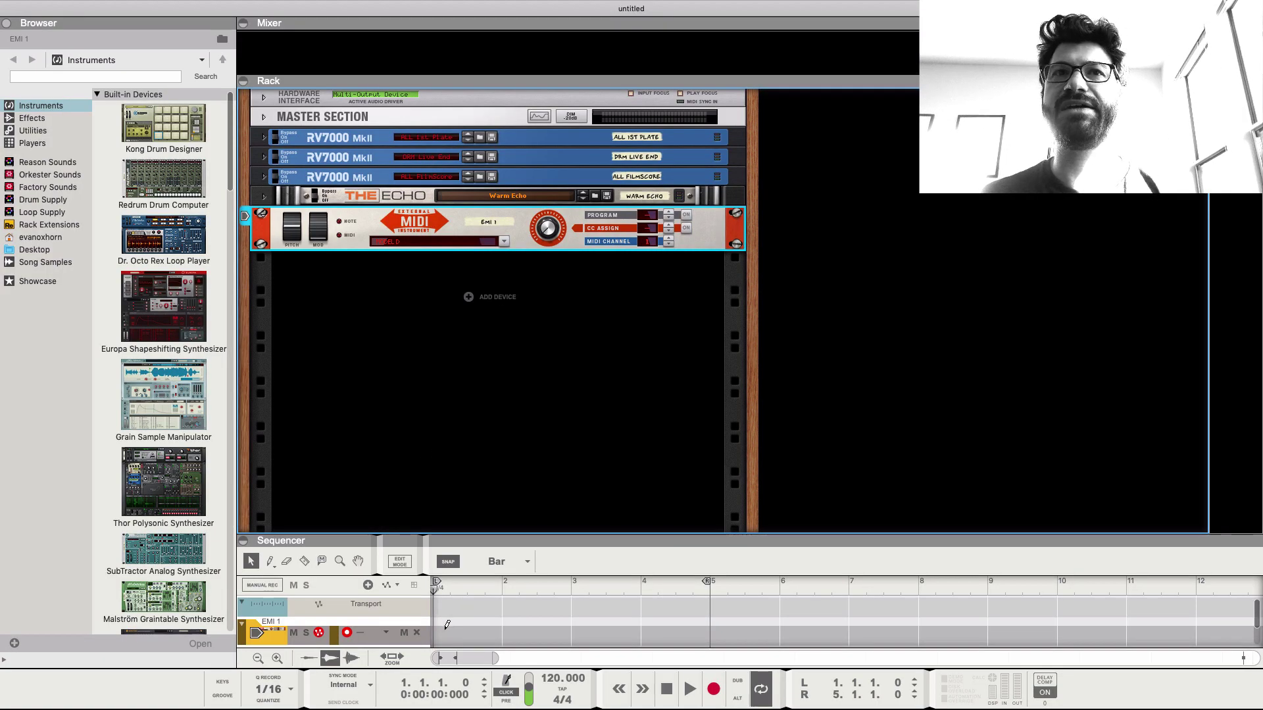
- Draw a four-bar clip on the EMI 1 track and open it in an enlarged piano roll
left_click_drag(447, 630, 666, 639)
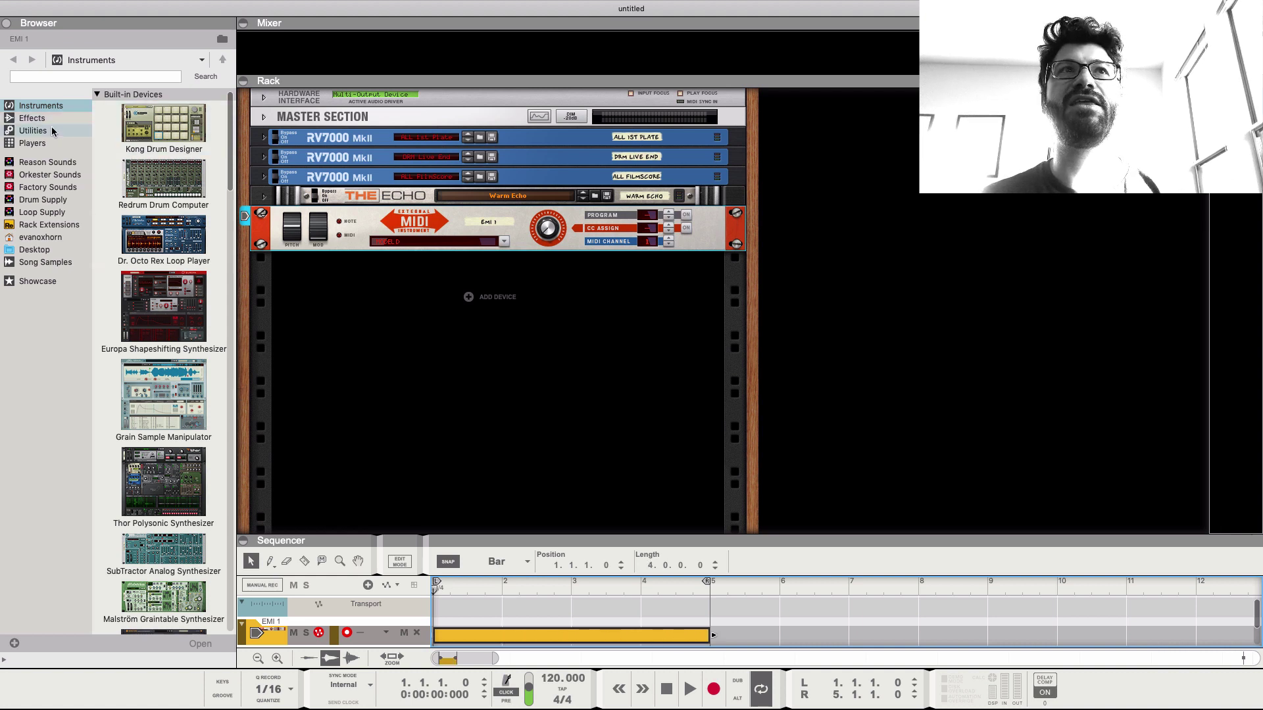
key("Delete")
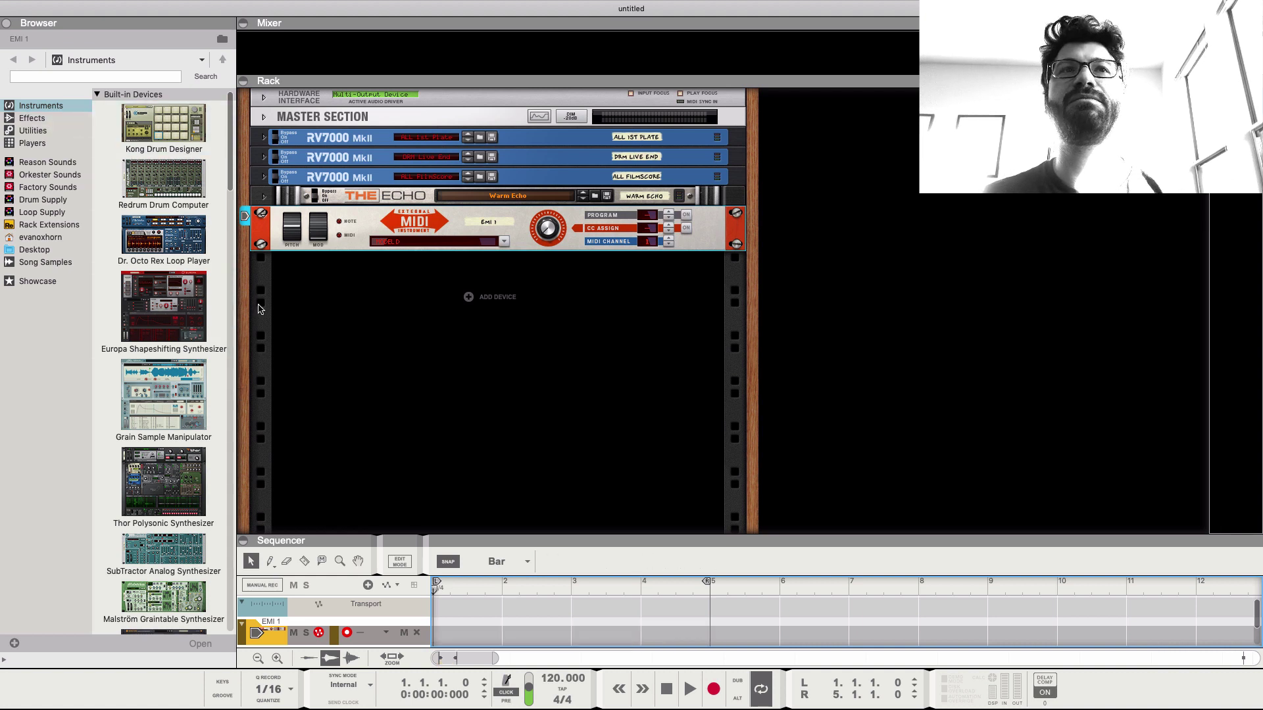
left_click(255, 219)
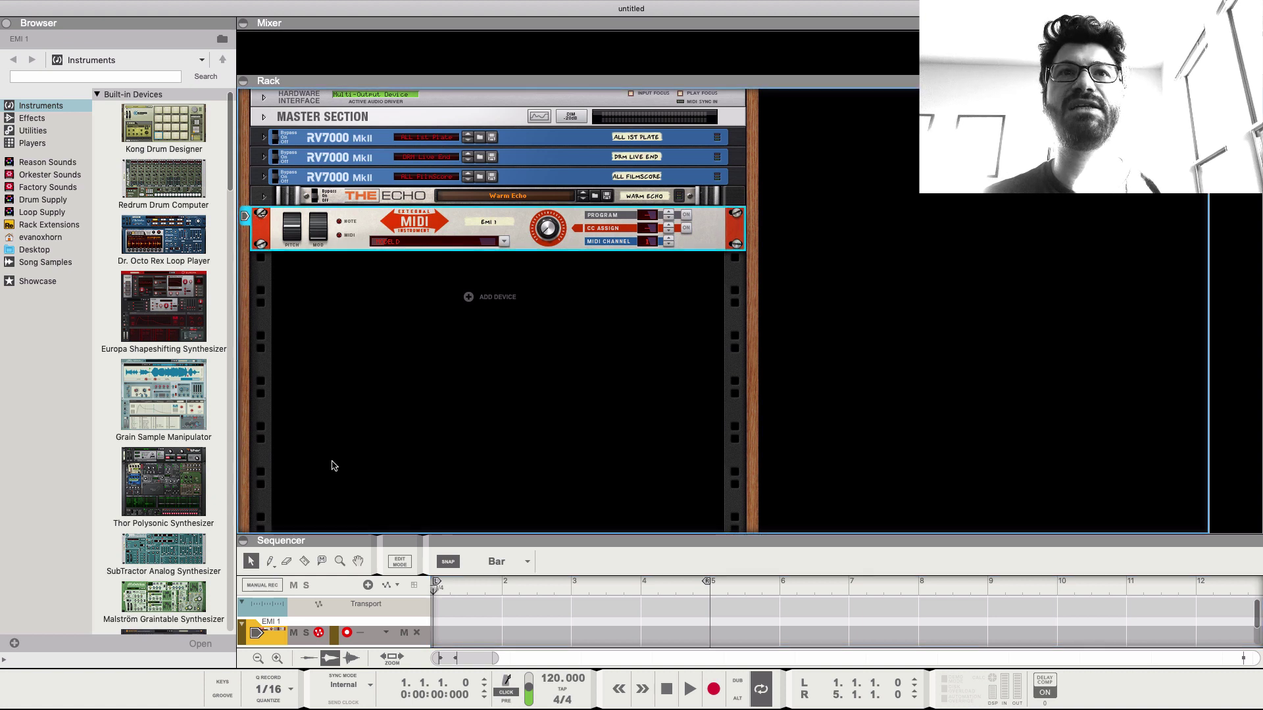
mouse_move(439, 633)
left_mouse_down()
mouse_move(655, 635)
mouse_move(634, 643)
left_mouse_up()
double_click(632, 636)
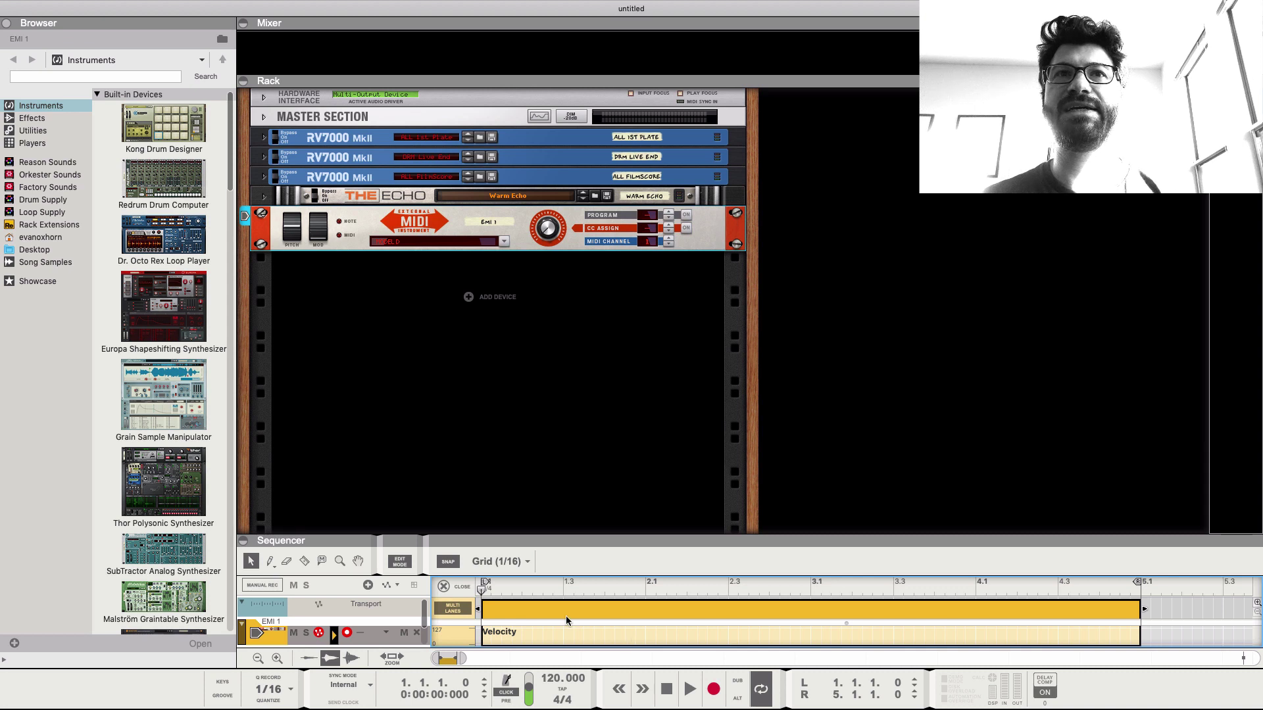
left_click_drag(507, 542, 506, 340)
- Enter eight notes two beats apart, including G3, A3, G#3, C4 and F4
left_click(487, 503)
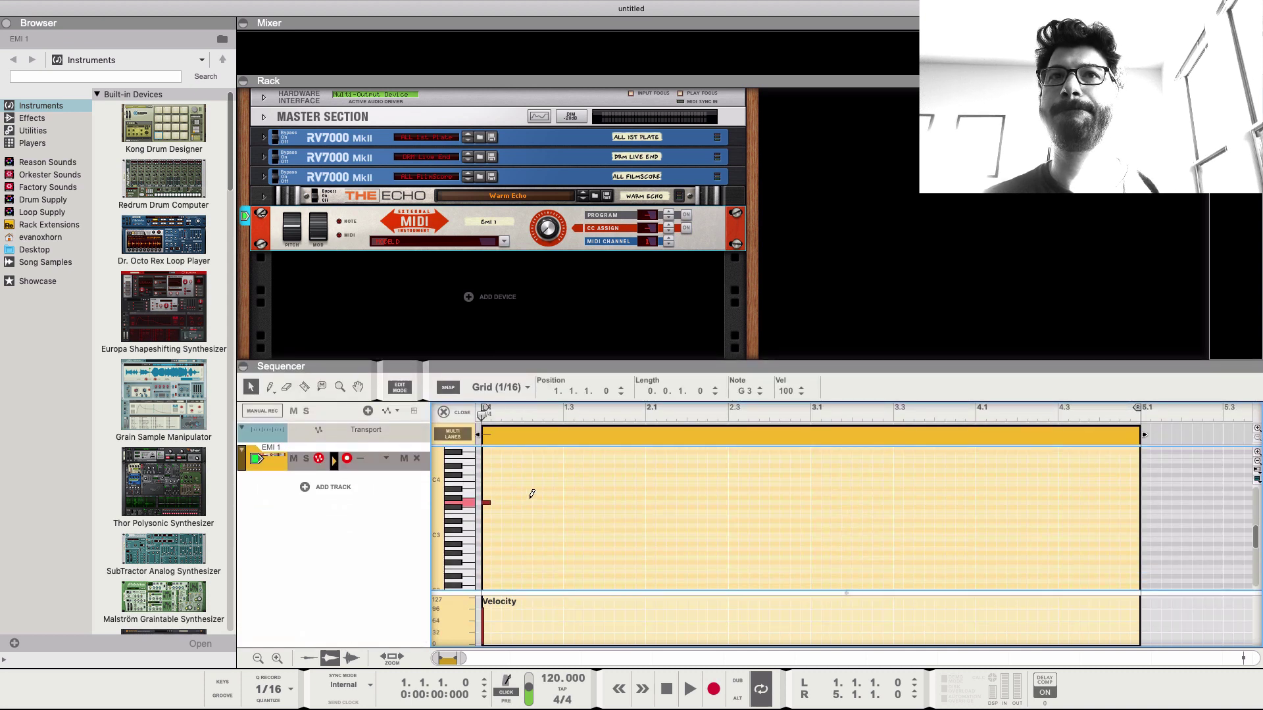
left_click(565, 493)
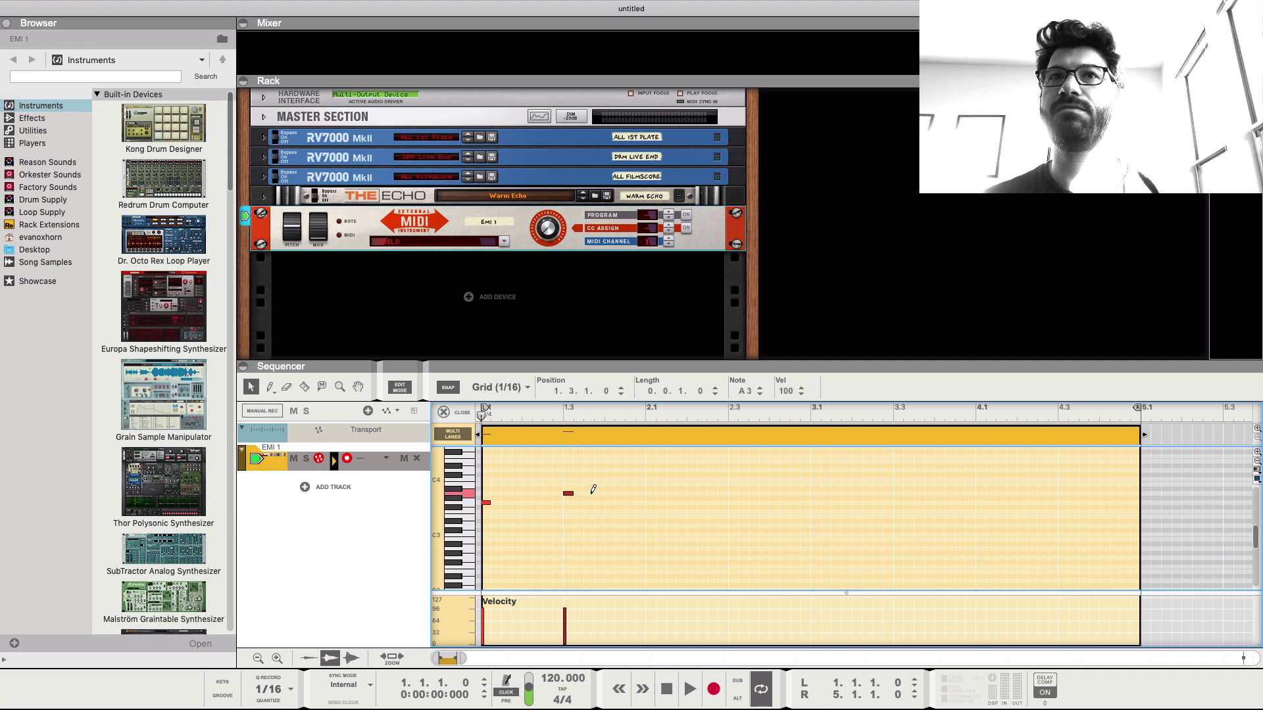
left_click(649, 508)
left_click(742, 498)
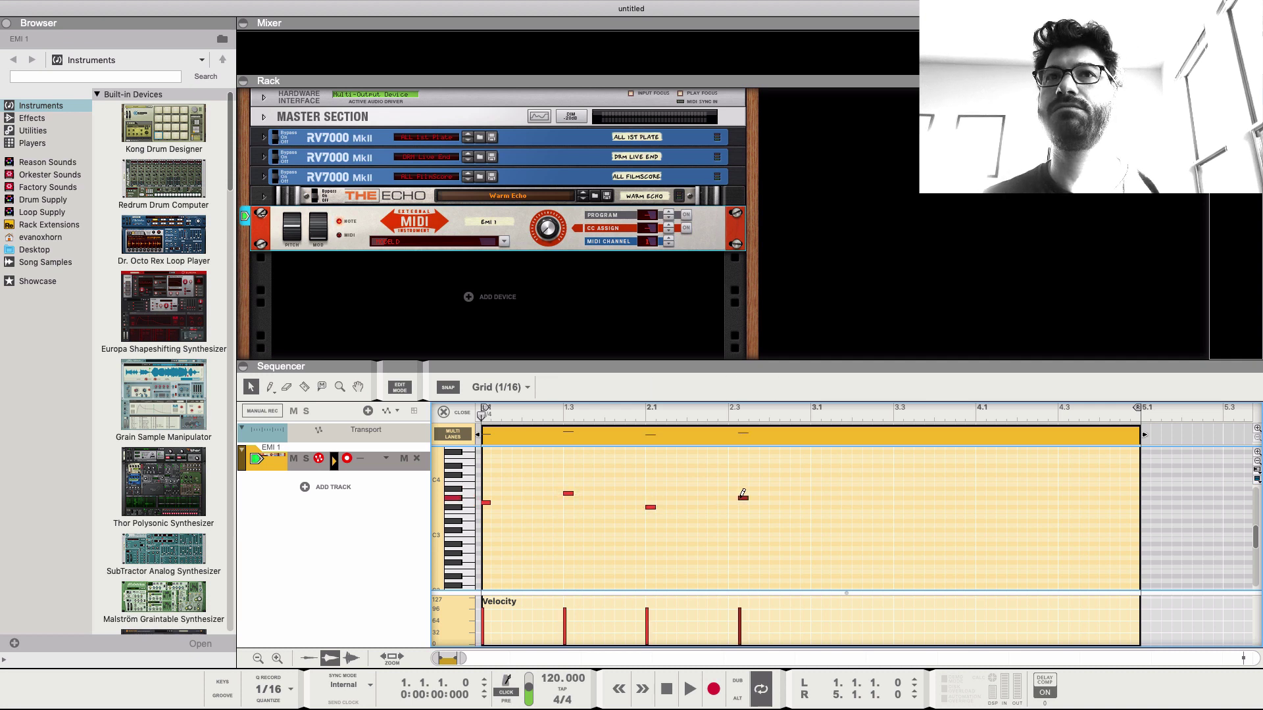
left_click(825, 479)
left_click(909, 525)
left_click(991, 480)
left_click(1060, 457)
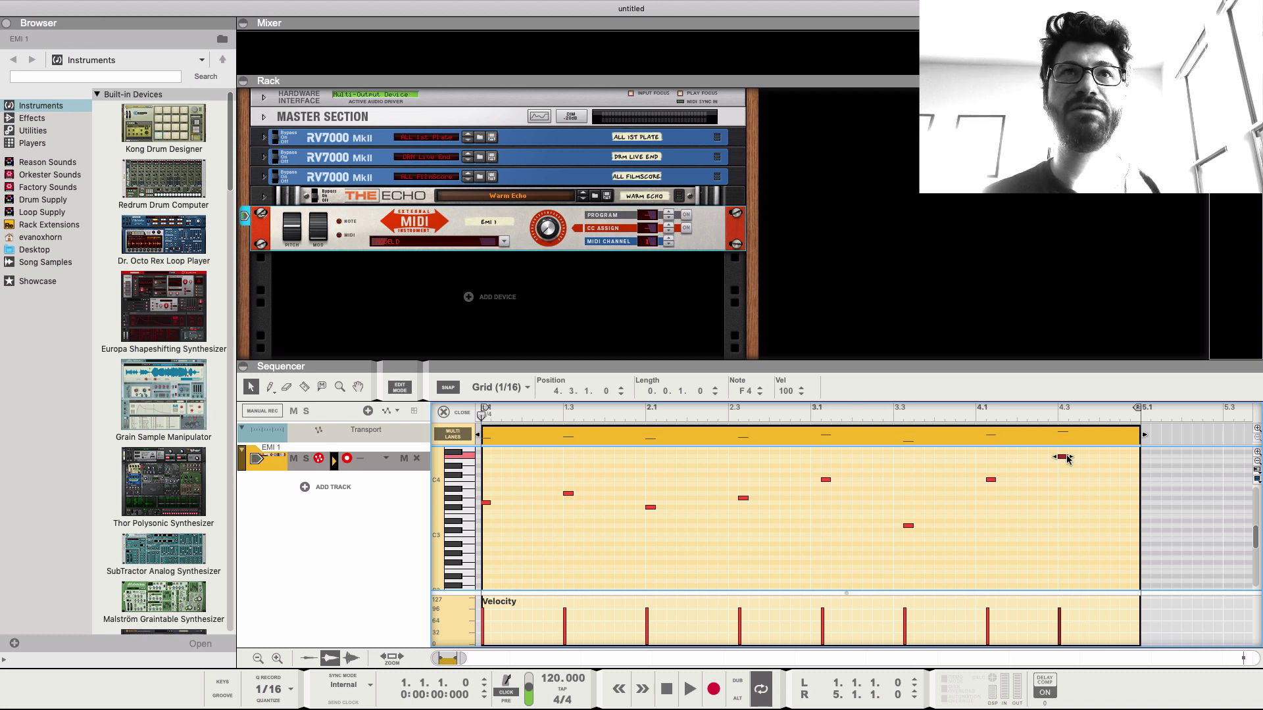
key("space")
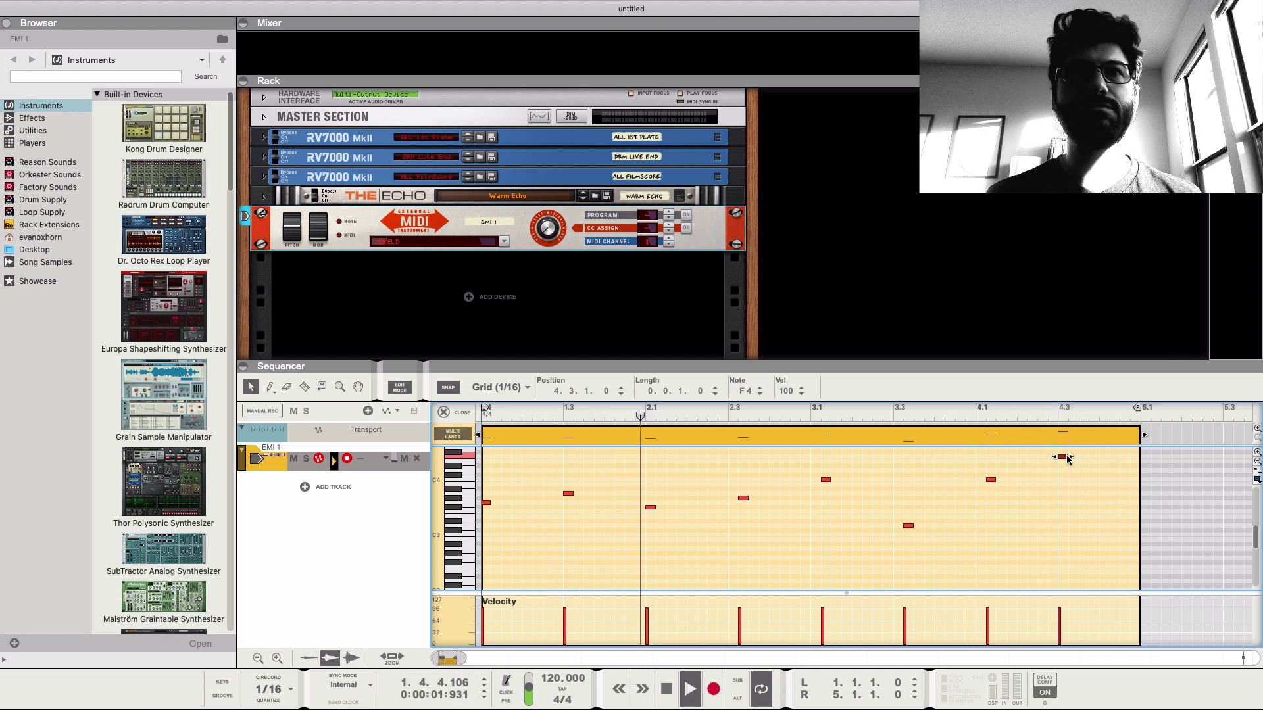
key("space")
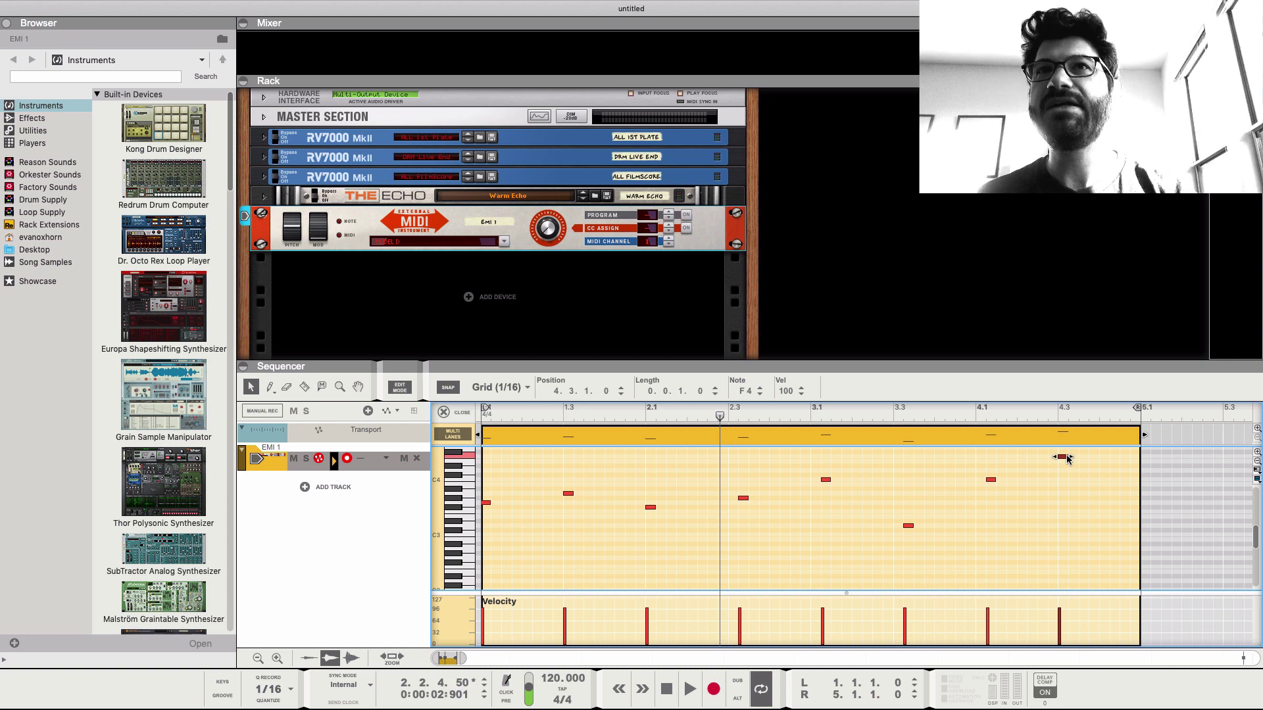
key("space")
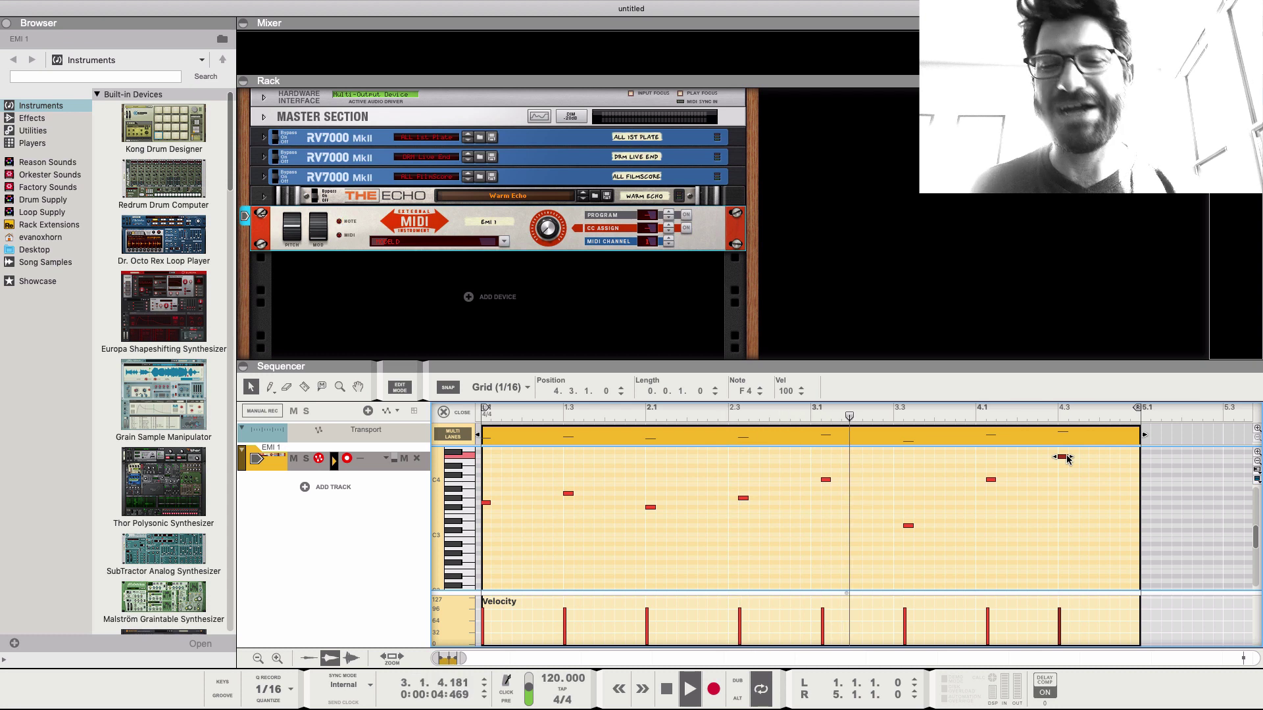
key("space")
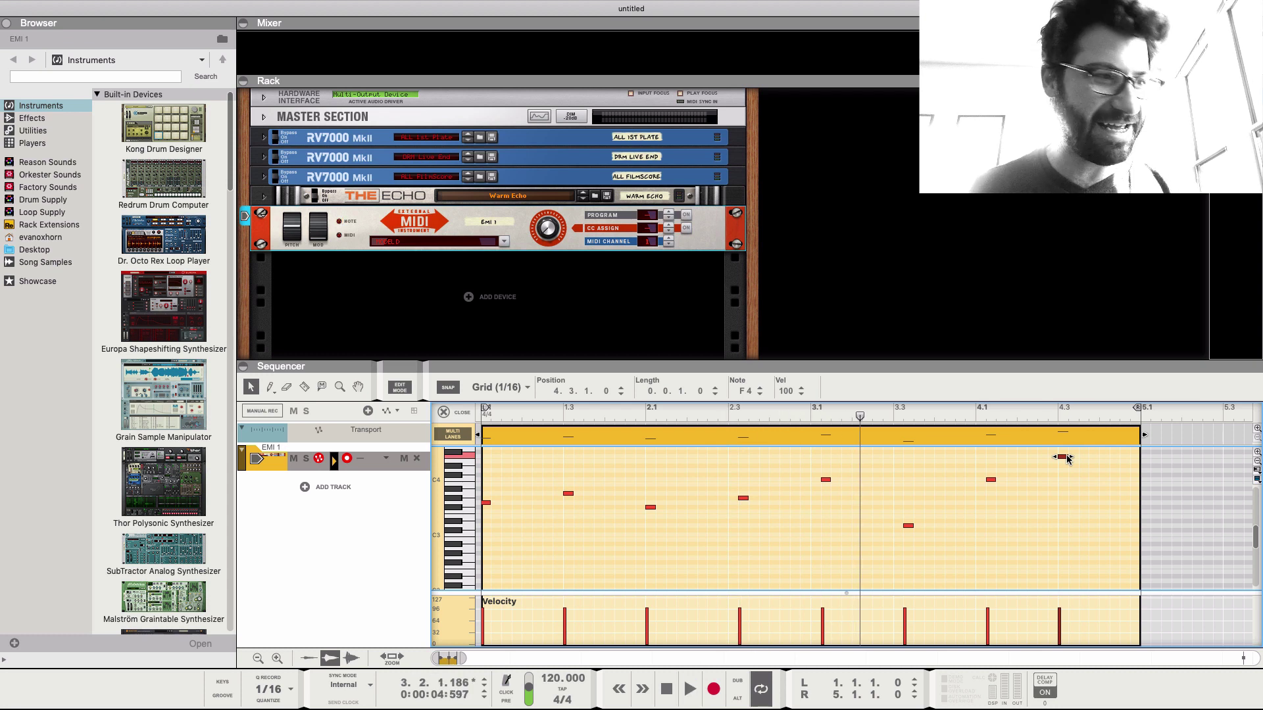
- Create Audio Track 1 from the rack's context menu
right_click(500, 303)
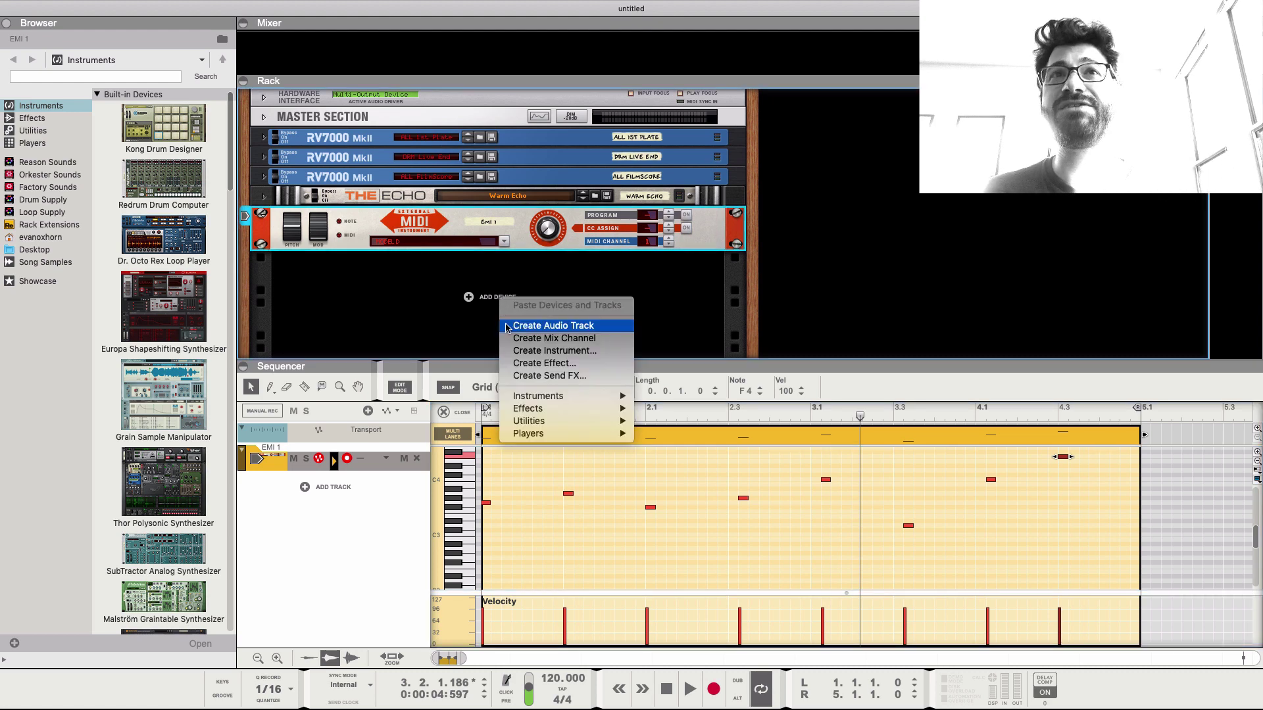
left_click(508, 327)
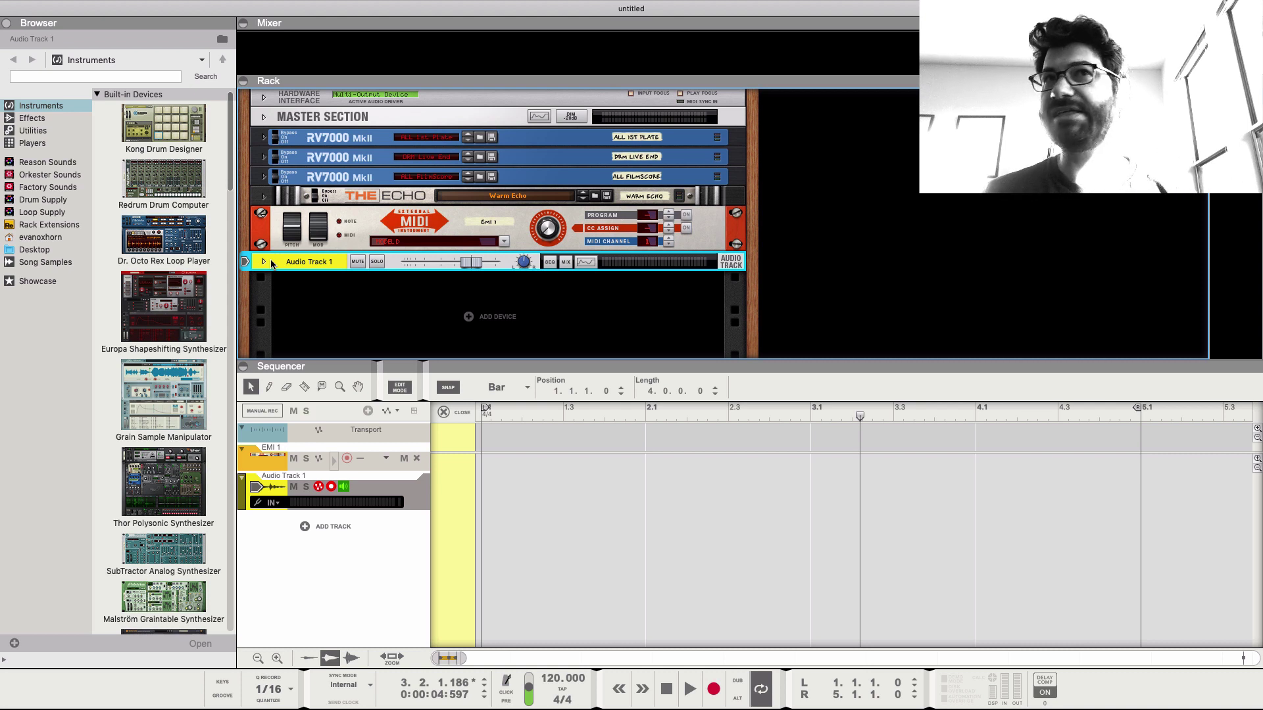
- Unfold Audio Track 1, keeping mono input and leaving the Audio Input unassigned
left_click(272, 503)
left_click(322, 515)
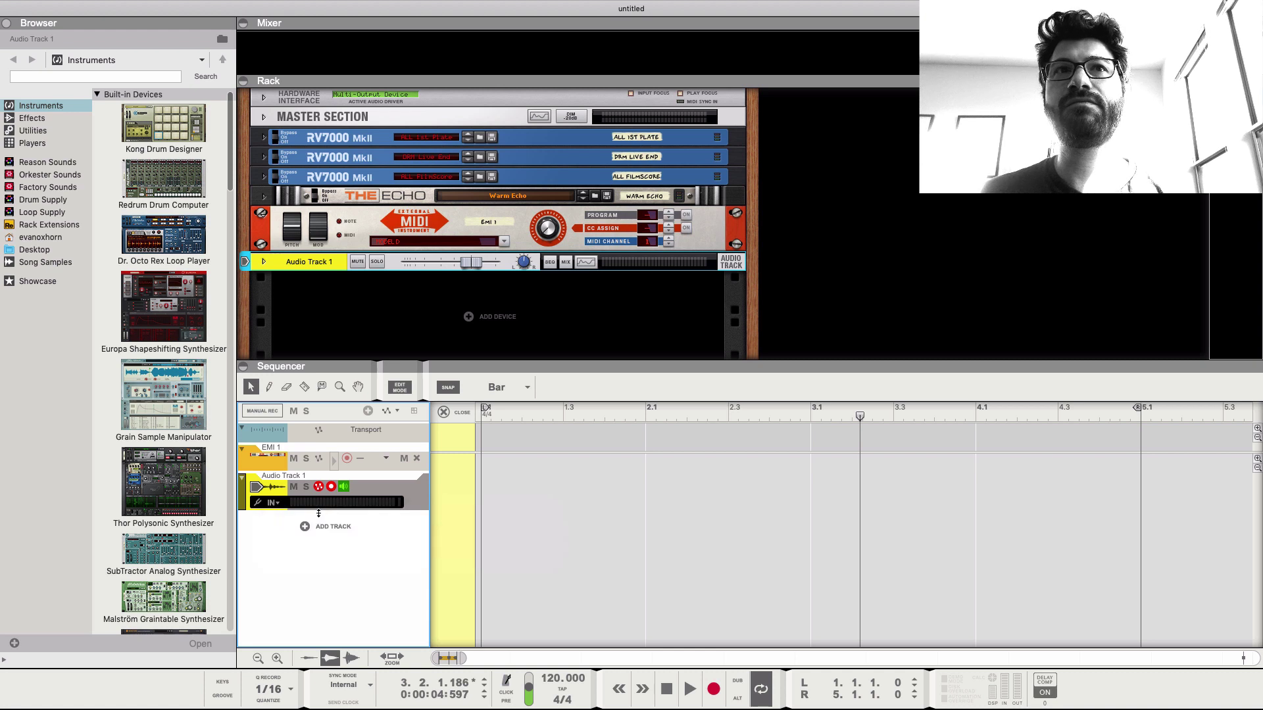
left_click(265, 263)
left_click(264, 262)
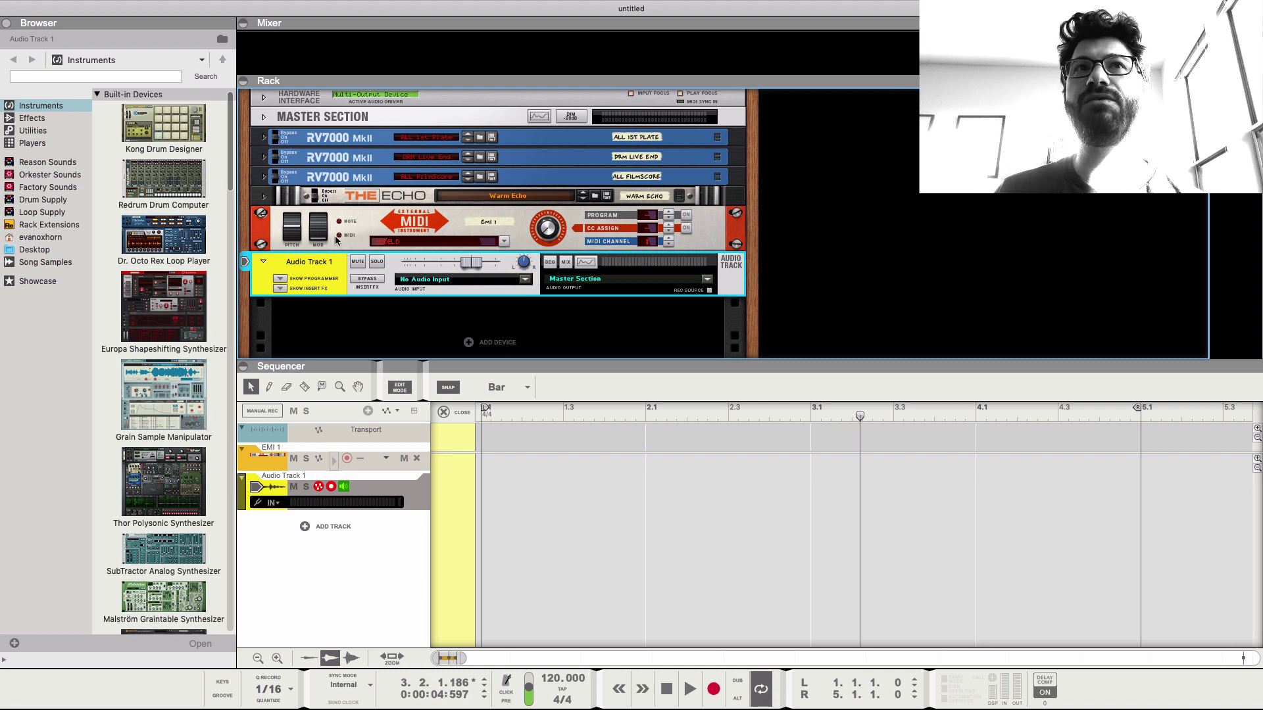
left_click(406, 278)
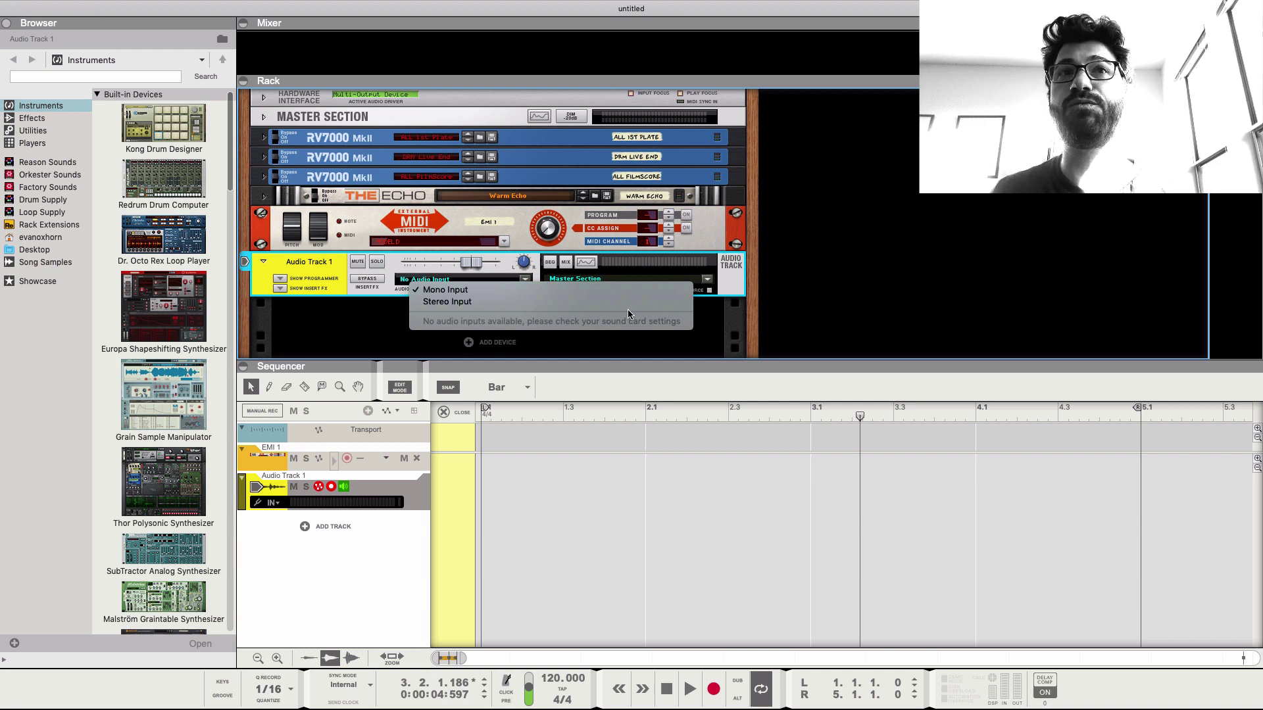
left_click(766, 302)
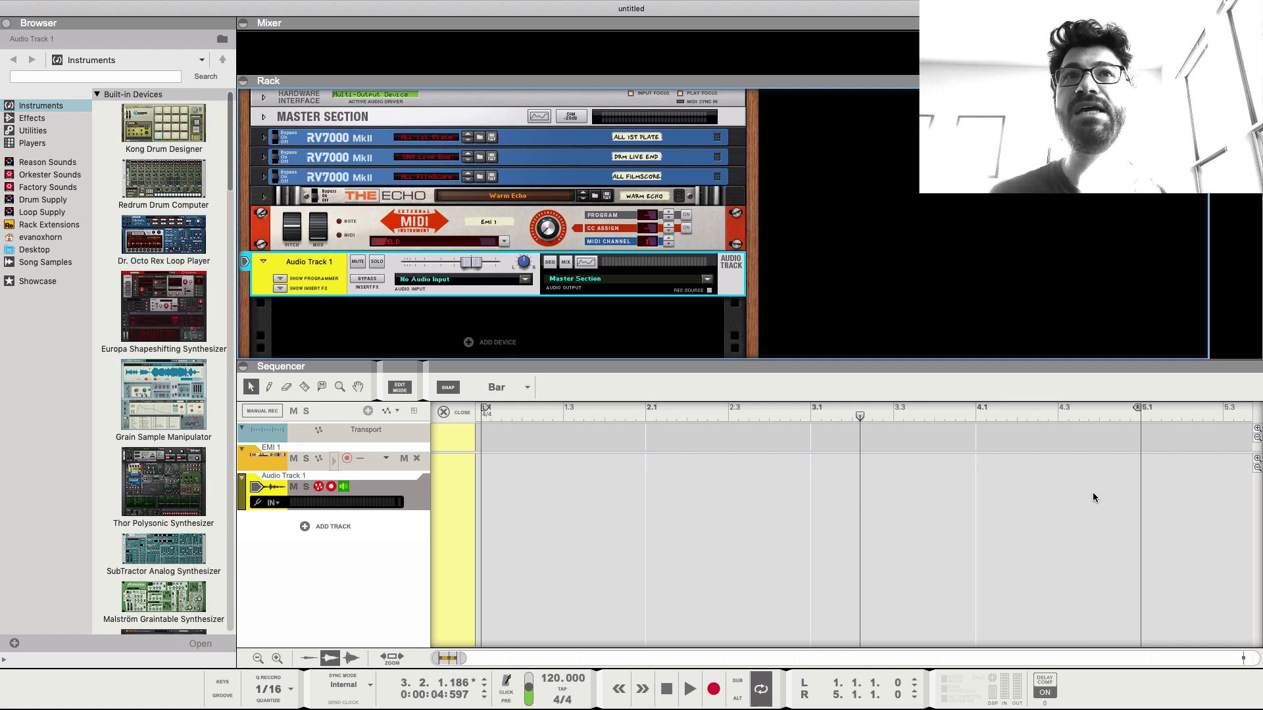
left_click(555, 230)
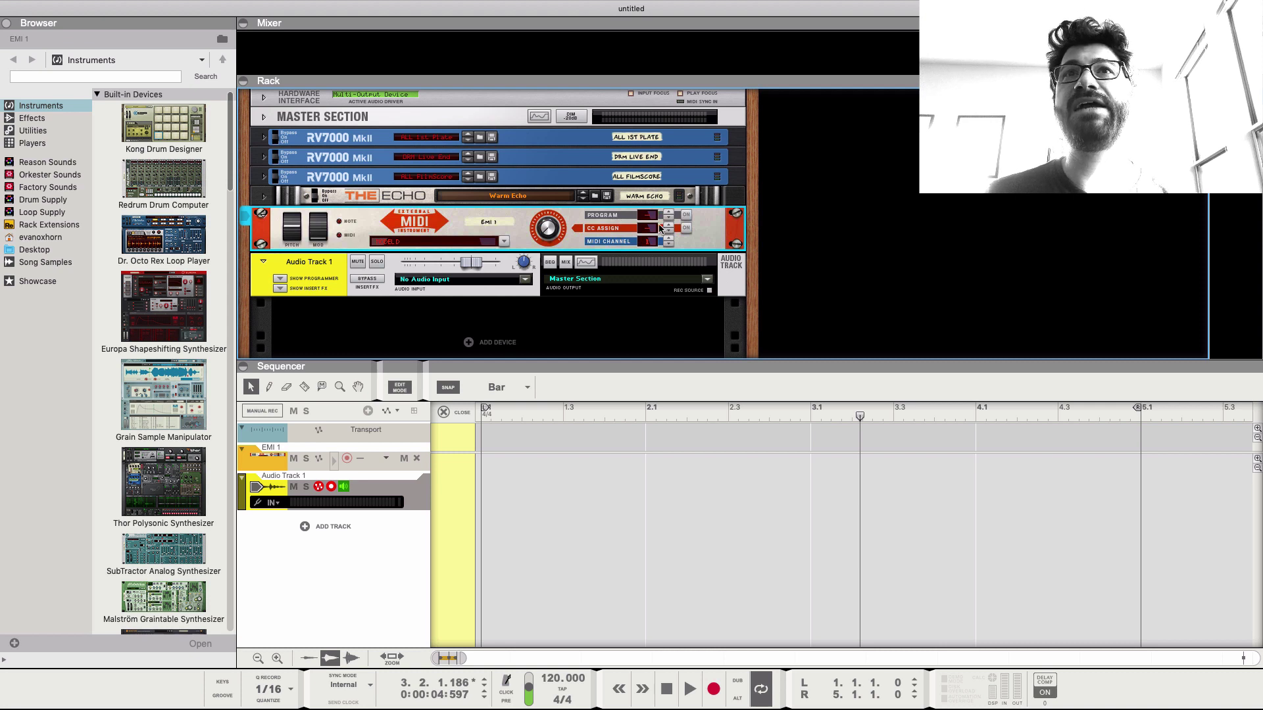
left_click(686, 228)
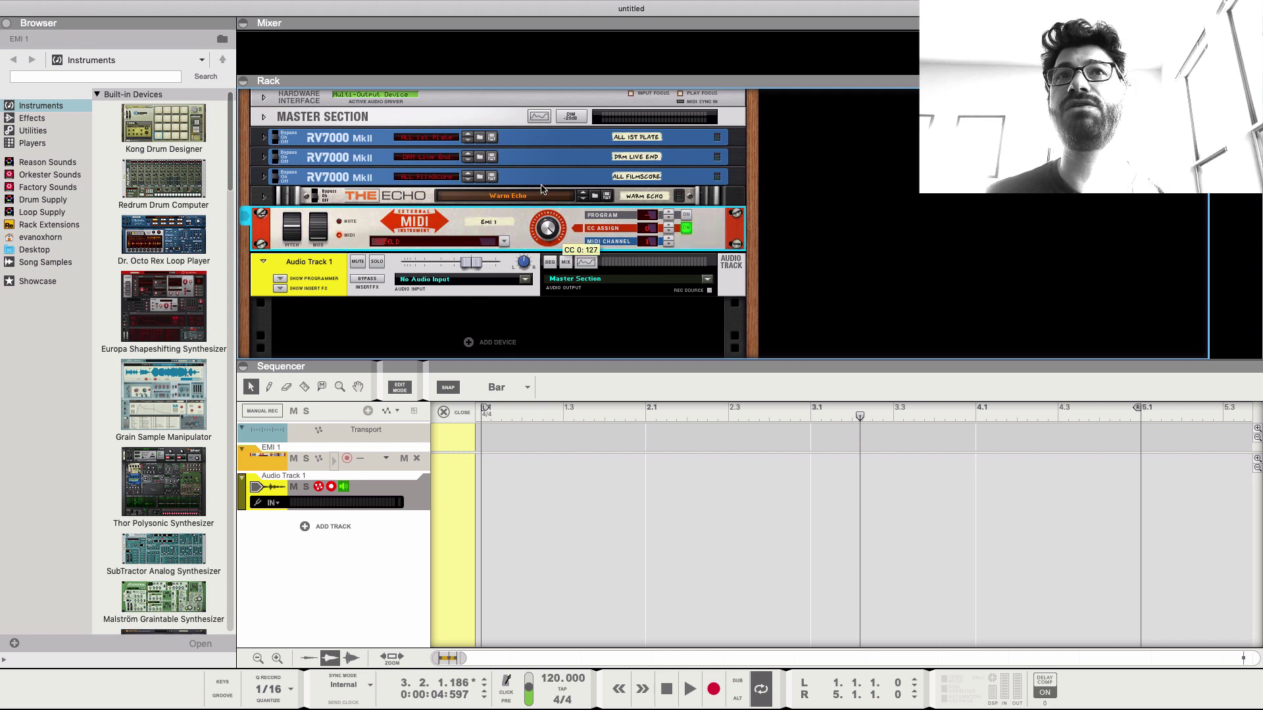
left_click(688, 229)
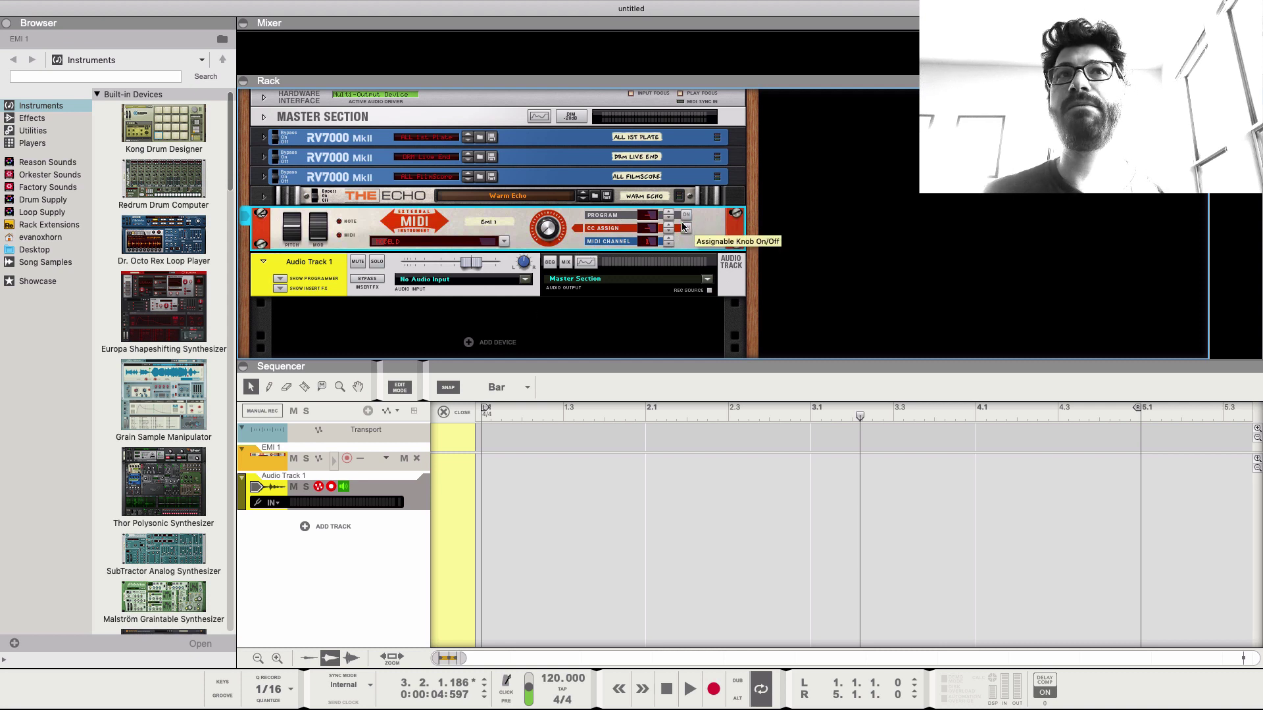